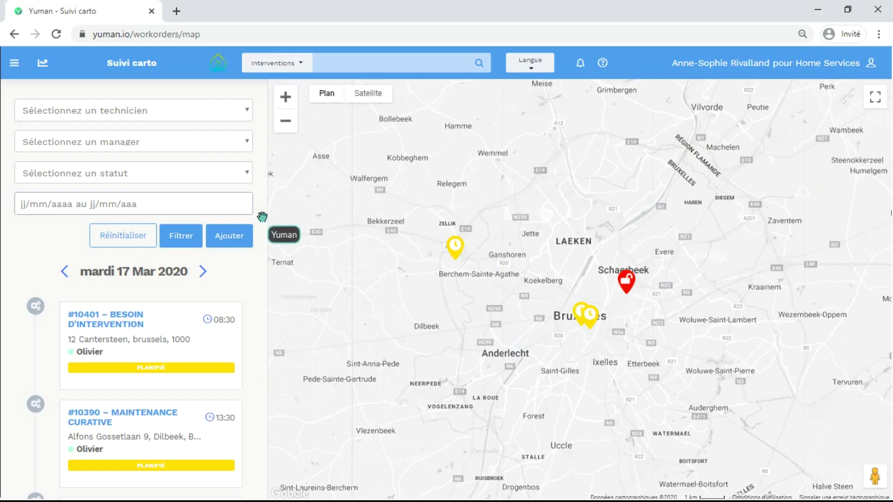
Open the main module navigation sidebar from the Suivi carto map page
left_click(14, 63)
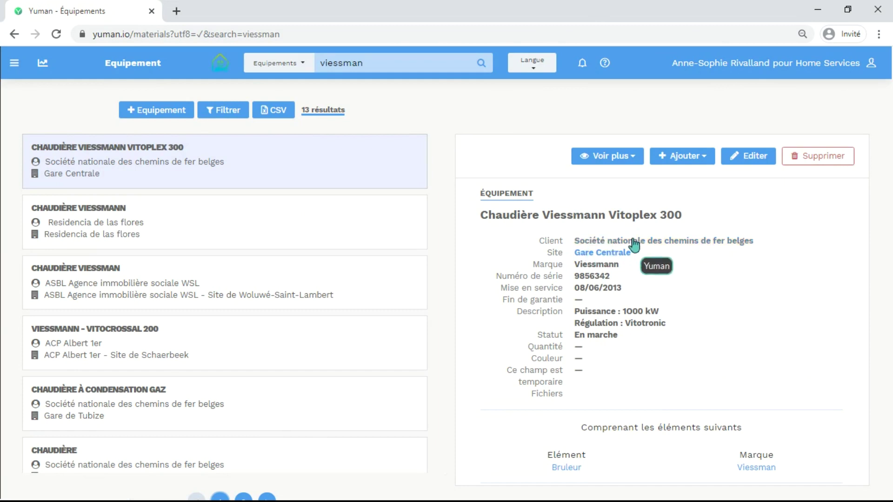
Scroll the Chaudière Viessmann Vitoplex 300 record down to its Actions à réaliser table and back up
scroll(634, 243, "down", 2)
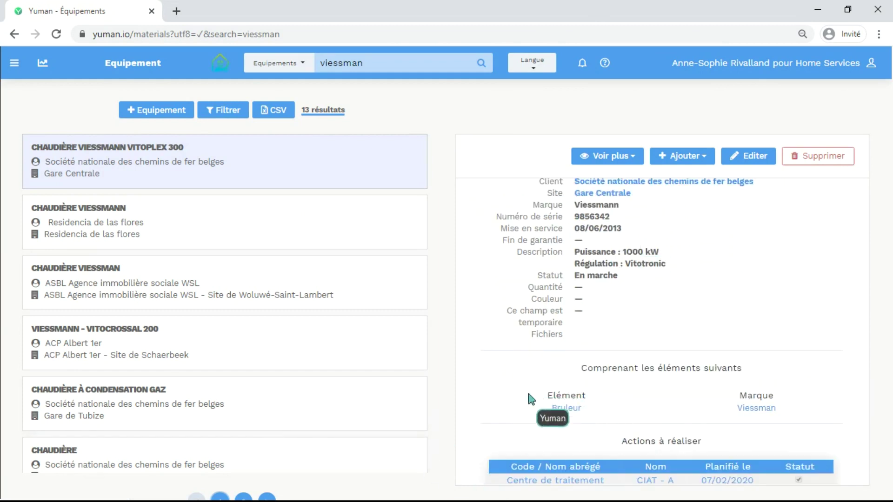
scroll(531, 400, "down", 1)
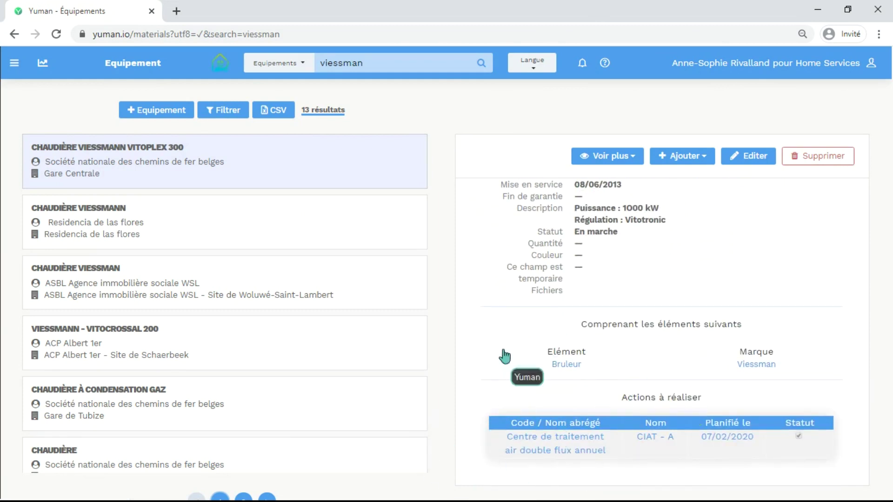
scroll(512, 228, "up", 2)
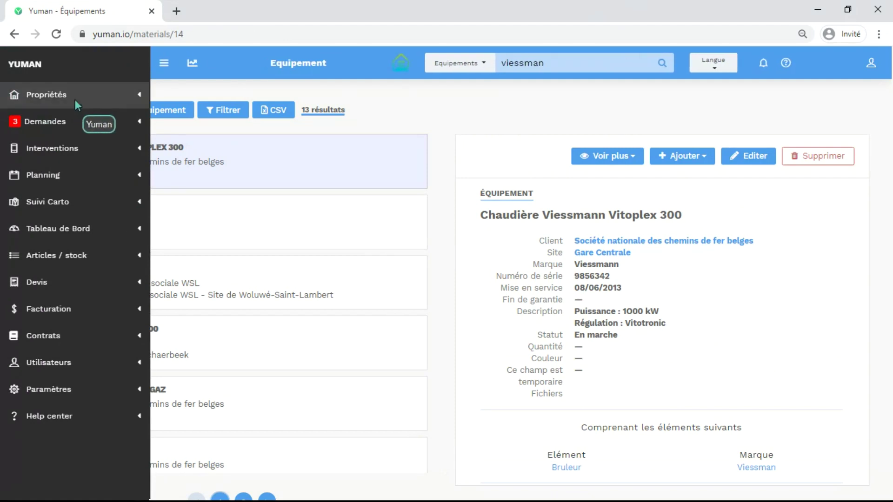
Open the Interventions list, scroll through its seven work orders, then go to Planning
left_click(96, 155)
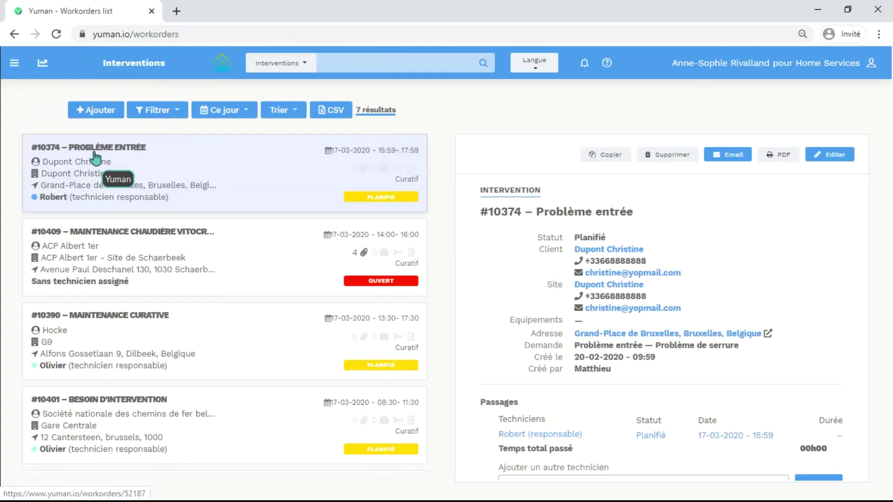
scroll(167, 304, "down", 4)
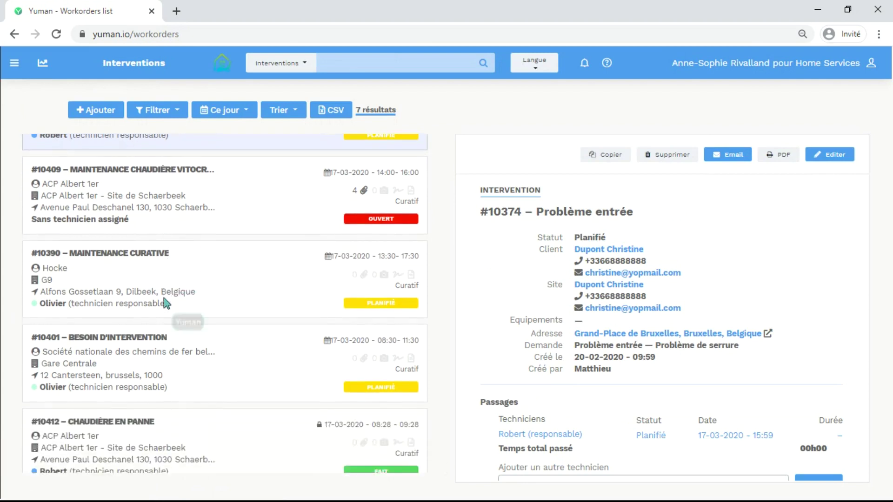
scroll(165, 305, "down", 2)
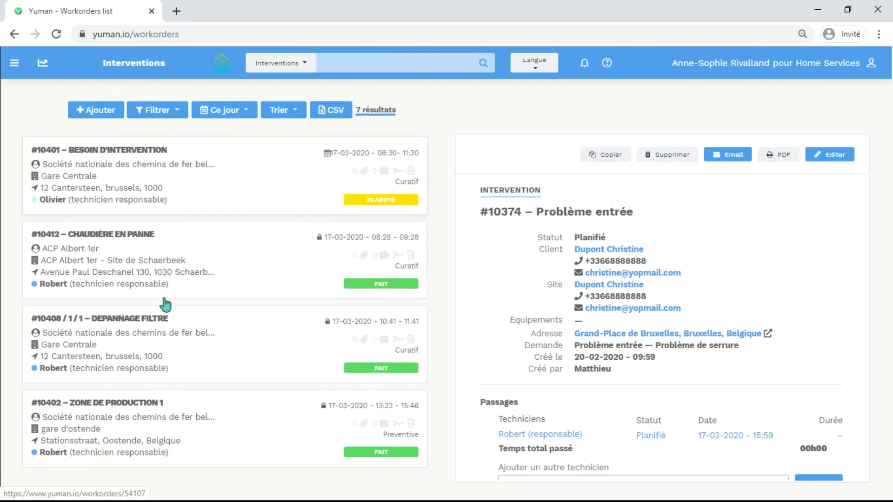
left_click(84, 190)
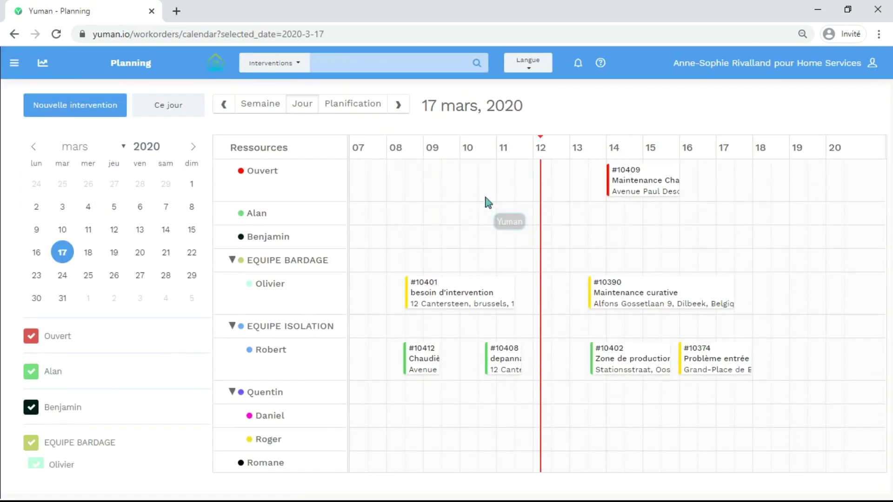
Show the Planification week calendar for 16–22 mars 2020, then open the Contrats list
left_click(342, 116)
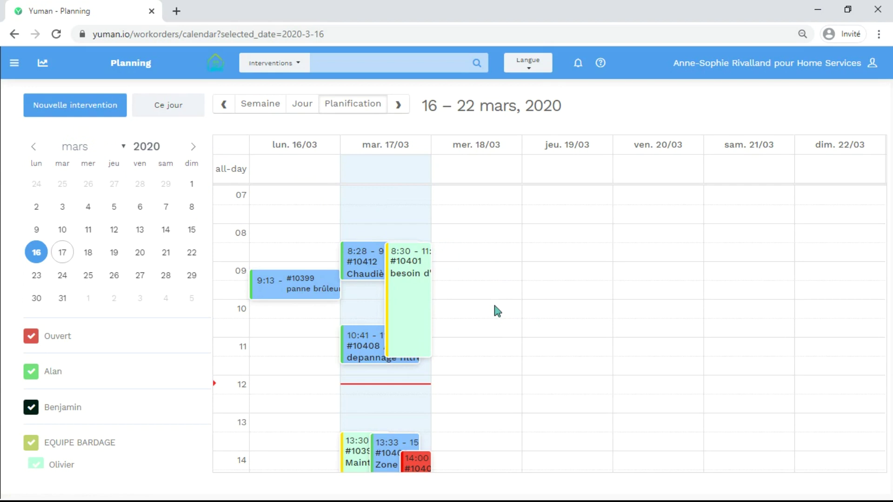
left_click(14, 63)
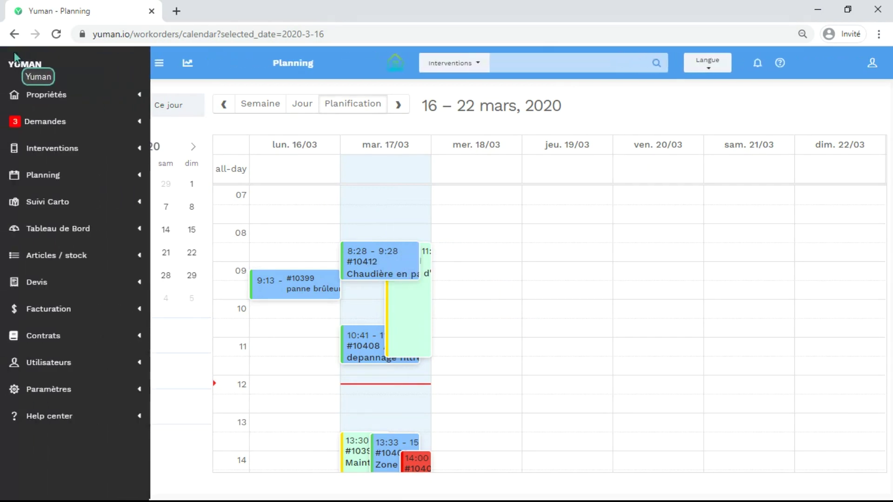
left_click(72, 201)
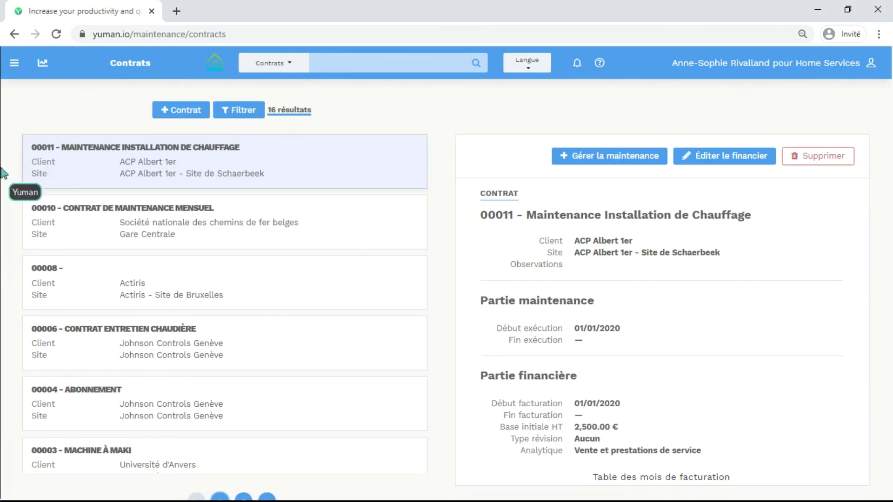
Open contract 00010's 2020 maintenance plans and expand the Check plan's monthly intervention counts
left_click(98, 390)
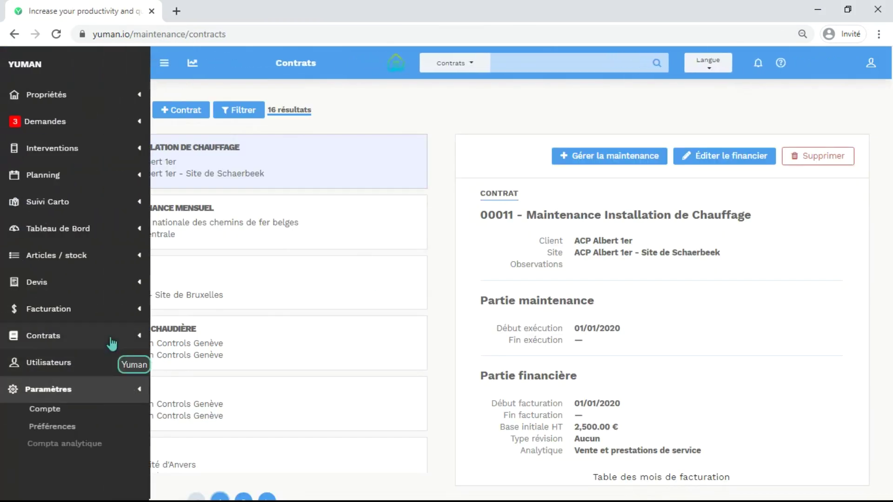
left_click(322, 240)
left_click(585, 167)
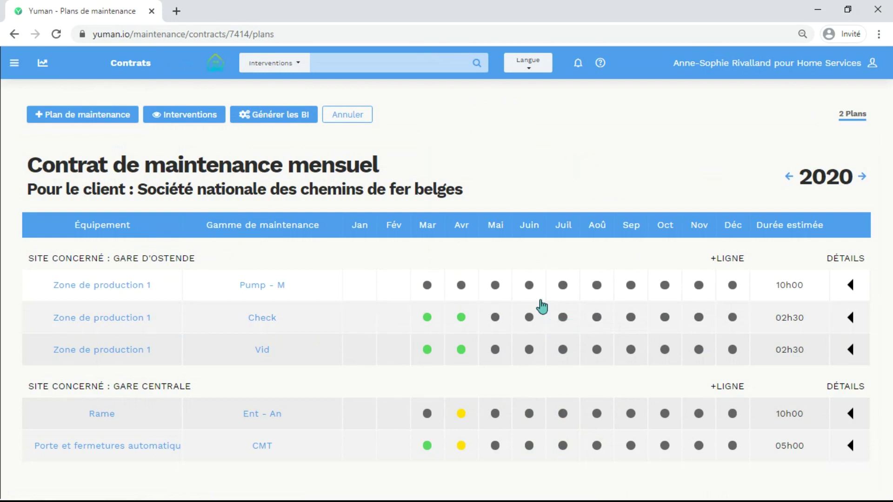
left_click(365, 315)
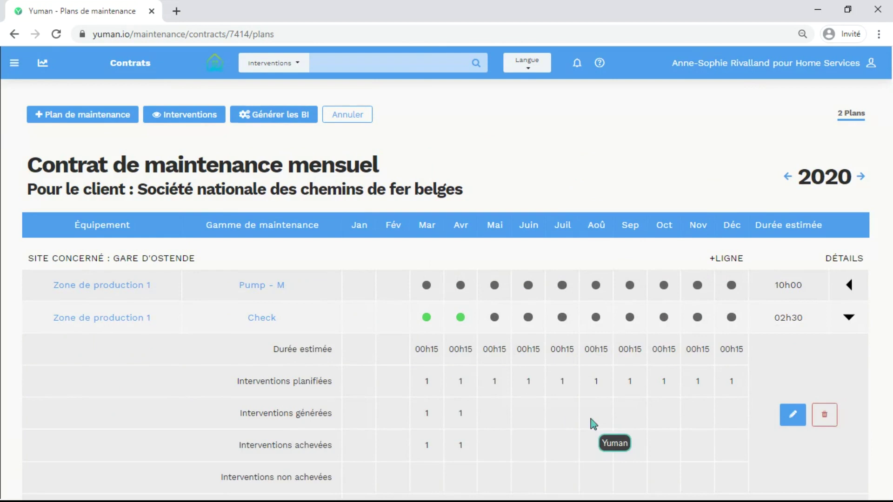
scroll(593, 423, "down", 3)
scroll(591, 422, "up", 3)
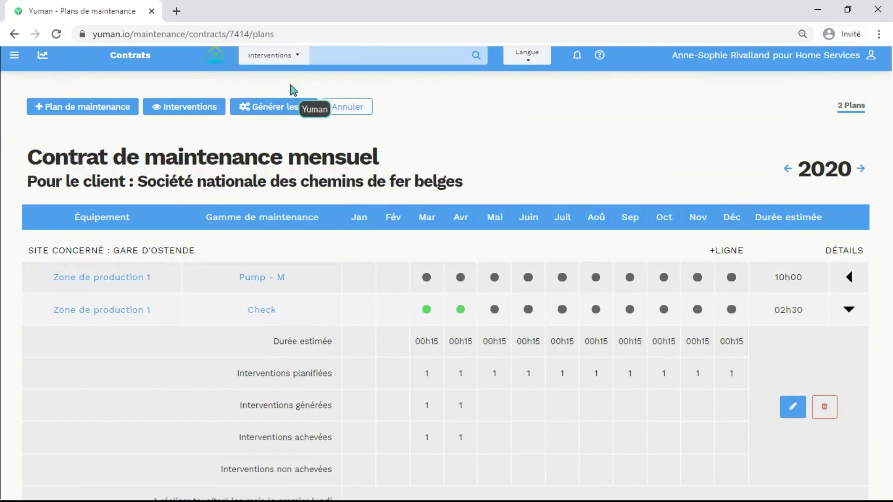
Start preventive work-order generation with the month set to mars, then return to Interventions
left_click(303, 113)
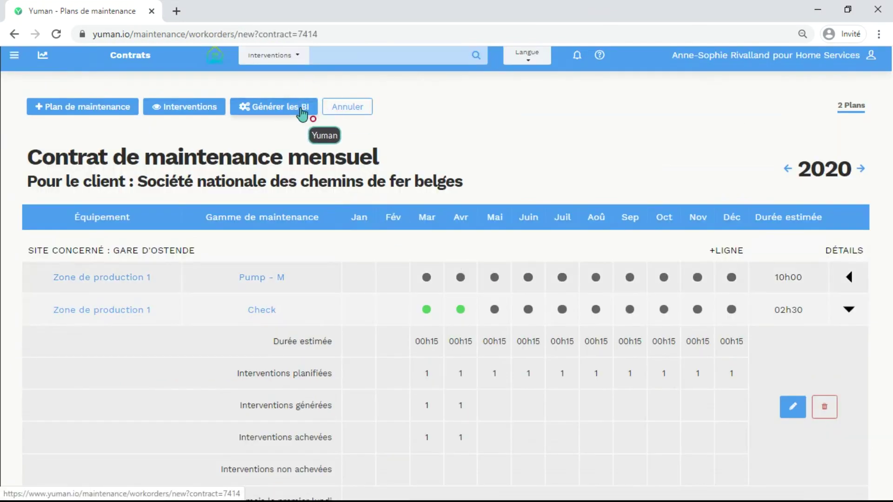
left_click(522, 279)
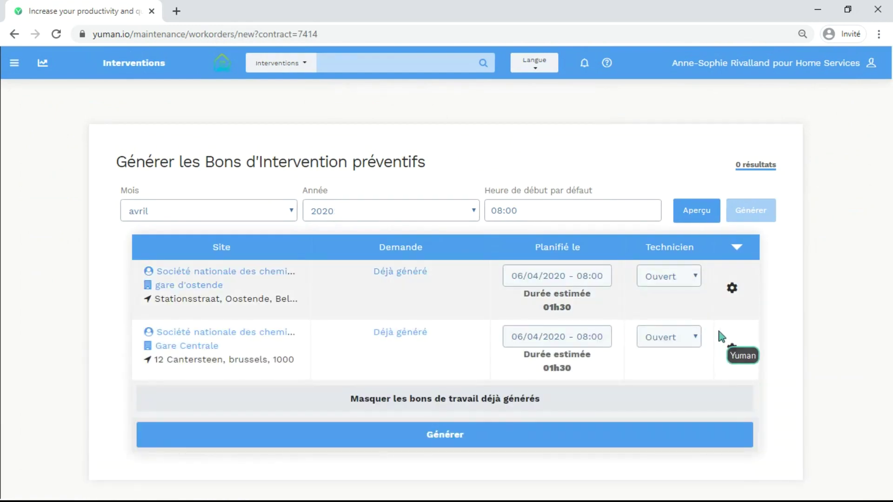
left_click(250, 217)
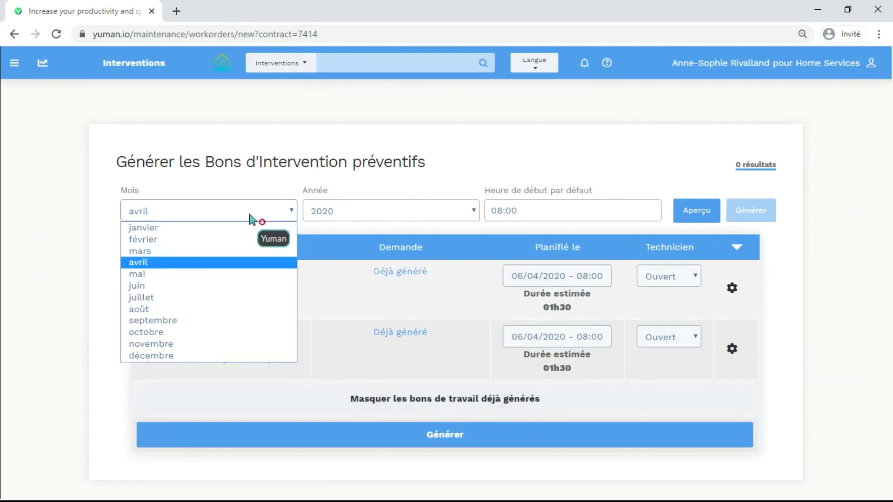
left_click(257, 249)
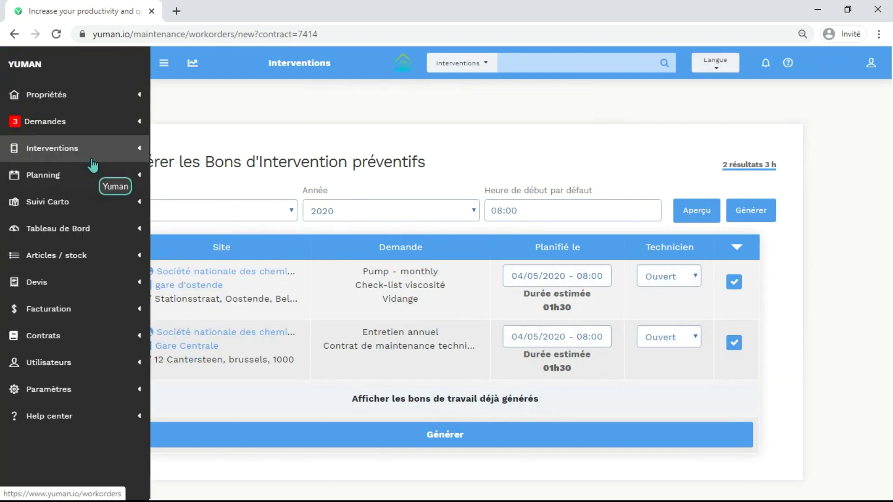
left_click(92, 159)
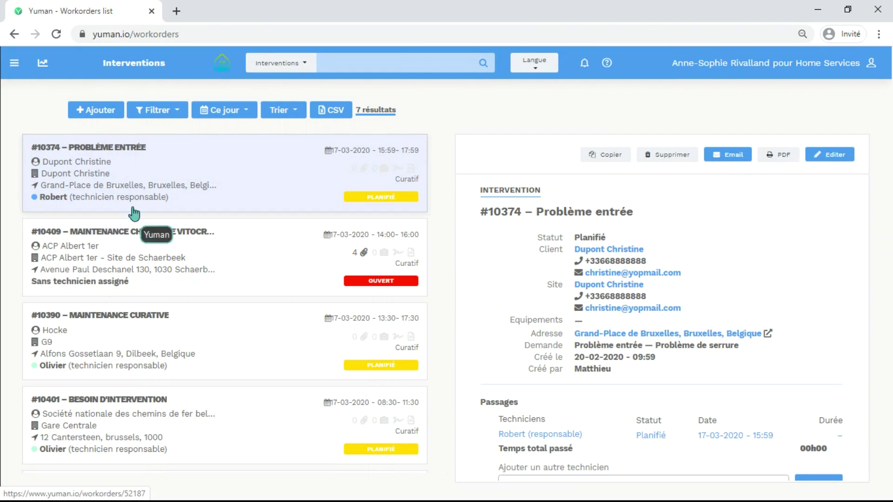
Scroll the work-order list and open #10402 Zone de production 1, marked Fait and A facturer
scroll(177, 261, "down", 2)
scroll(178, 256, "down", 3)
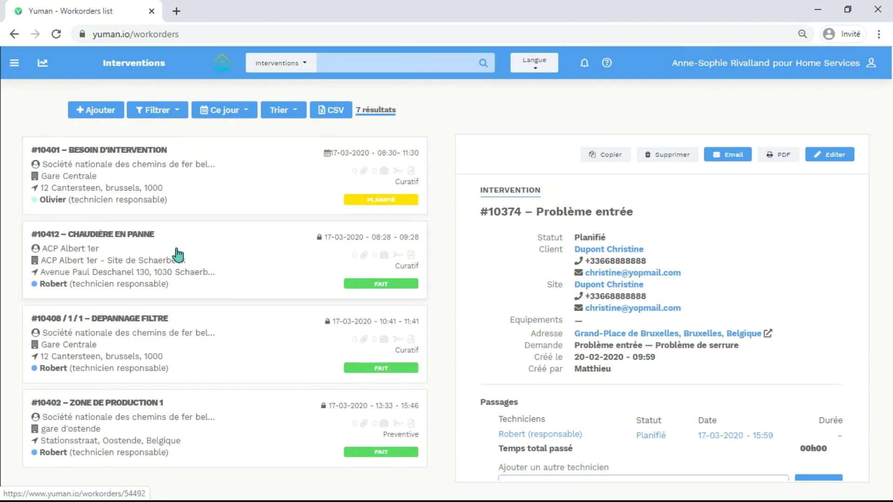
left_click(242, 439)
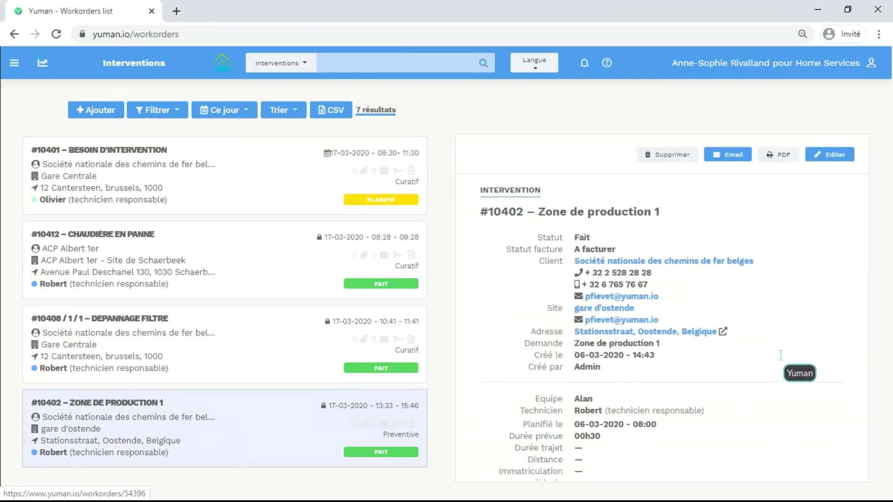
left_click(15, 63)
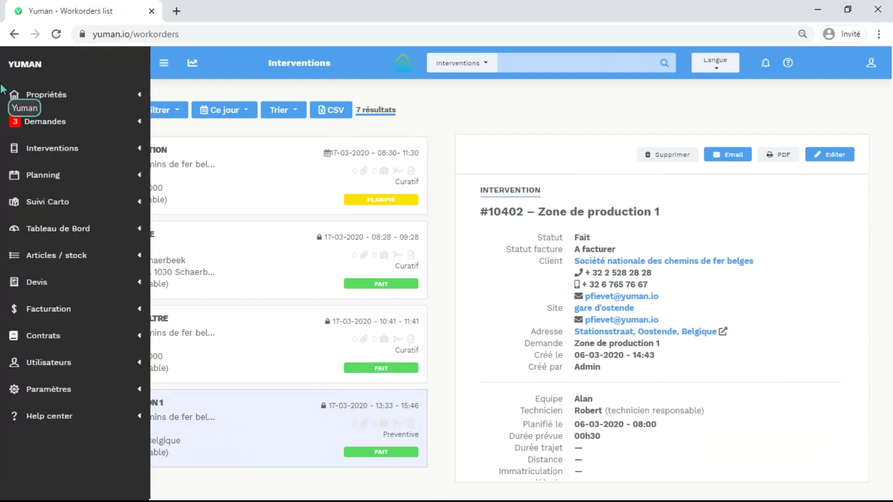
Browse the Base d'articles, then open the En approvisionnement list of 20 supply requests
left_click(75, 255)
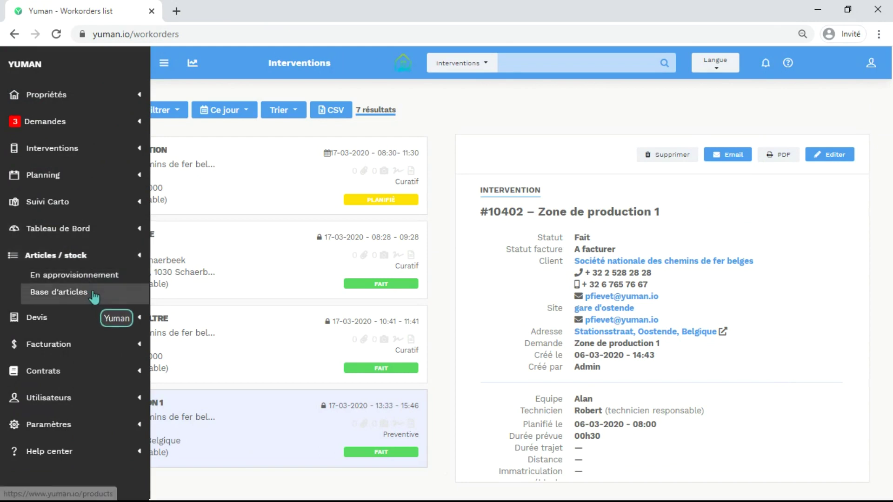
left_click(93, 293)
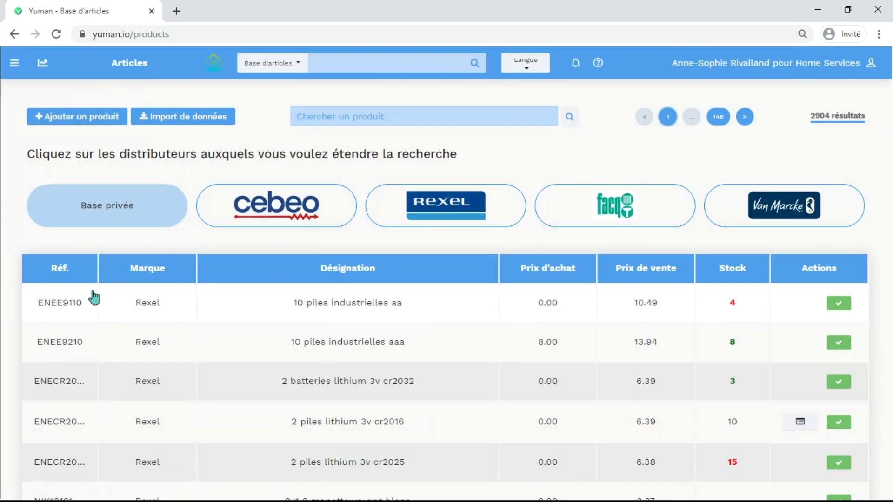
left_click(97, 277)
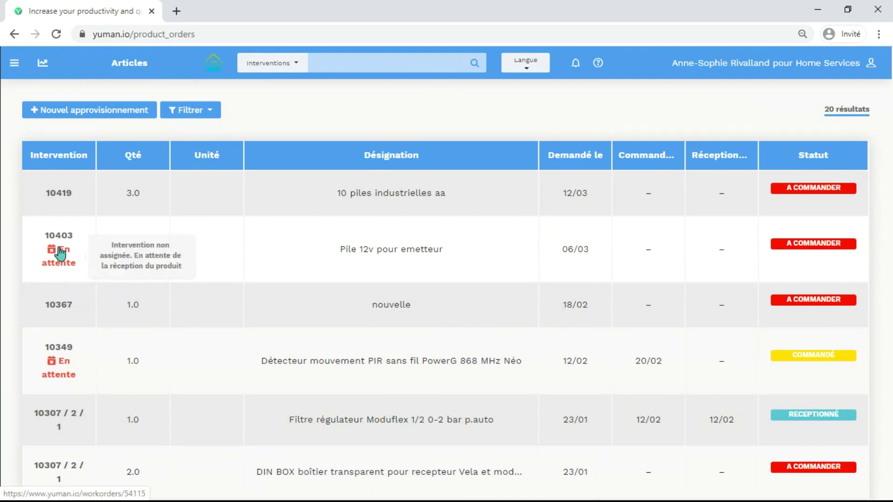
mouse_move(110, 282)
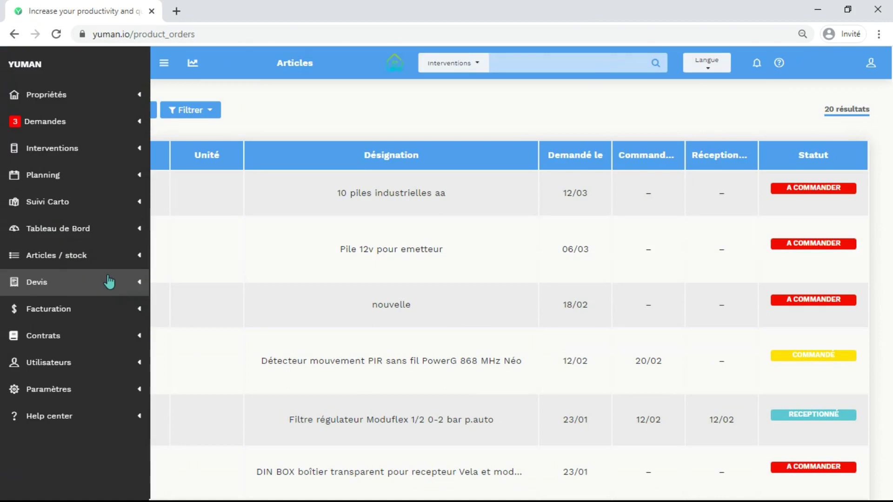
left_click(109, 282)
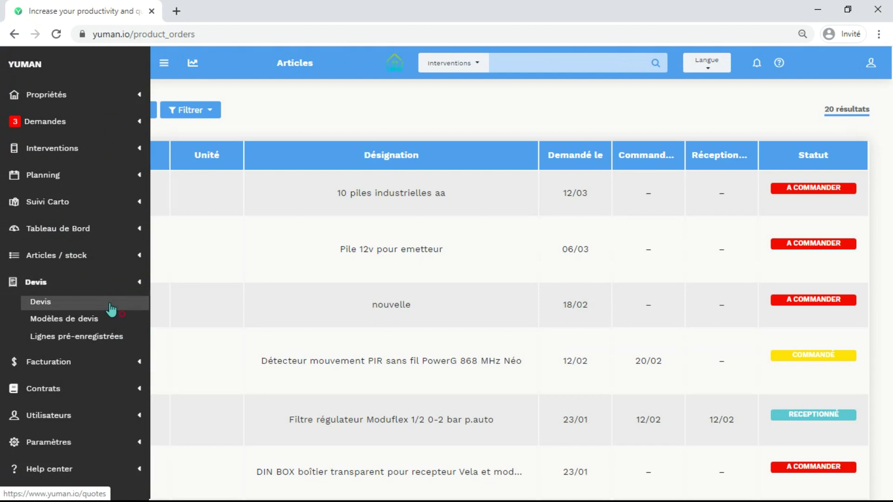
Open the Devis list of 67 quotes and scroll down through it
left_click(111, 307)
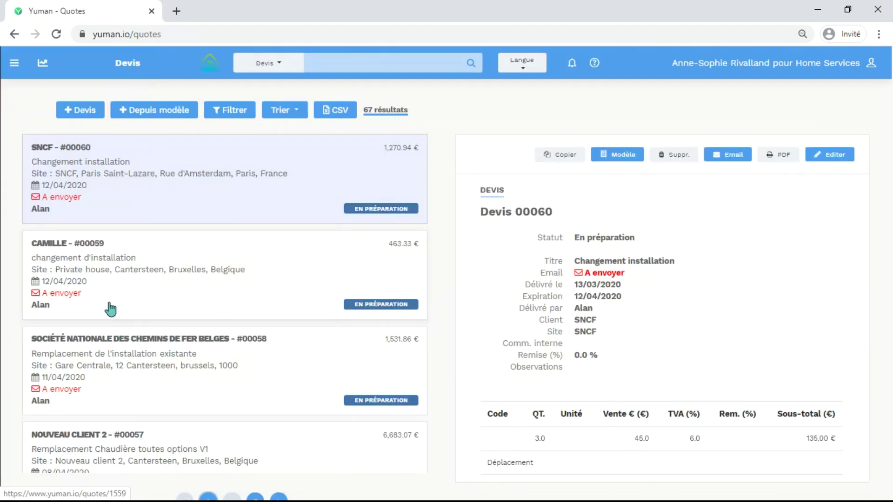
scroll(110, 308, "down", 1)
scroll(110, 309, "down", 2)
scroll(111, 308, "down", 1)
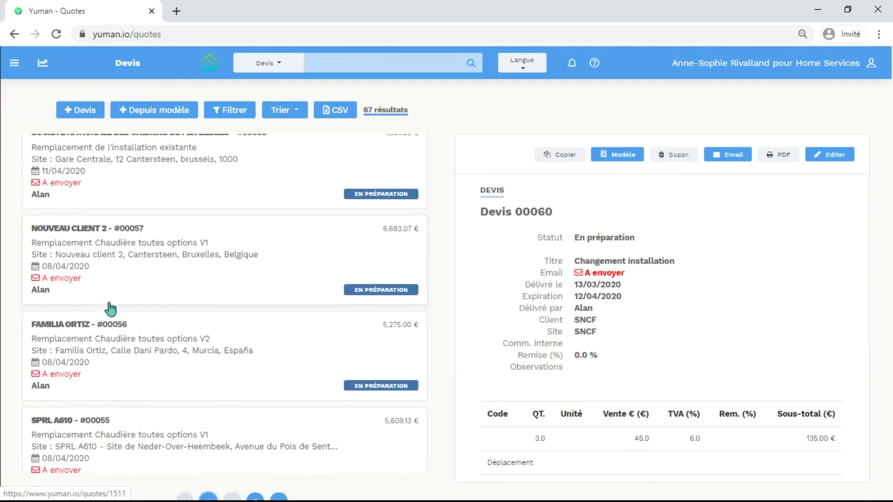
scroll(112, 309, "down", 2)
scroll(217, 377, "down", 2)
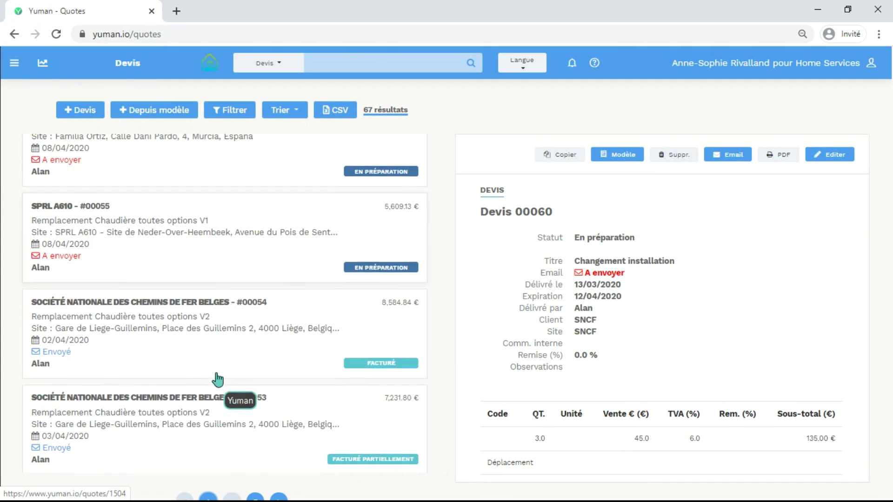
Show quote #00054, Facturé with two paid invoices totalling 8584.84, then head to Facturation
left_click(293, 346)
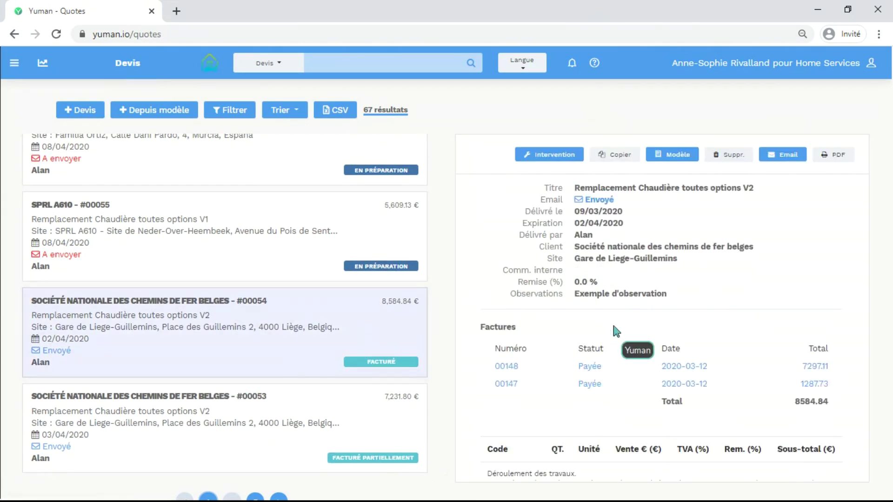
scroll(616, 331, "down", 1)
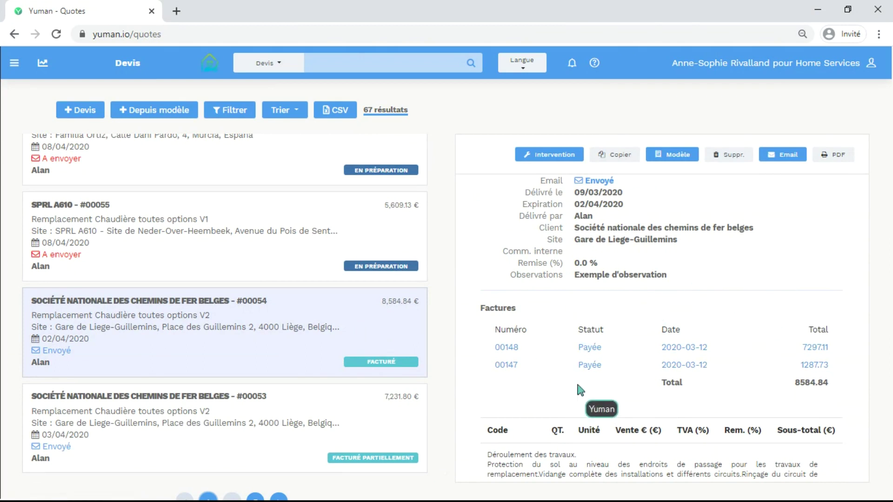
scroll(576, 381, "down", 3)
scroll(576, 381, "up", 5)
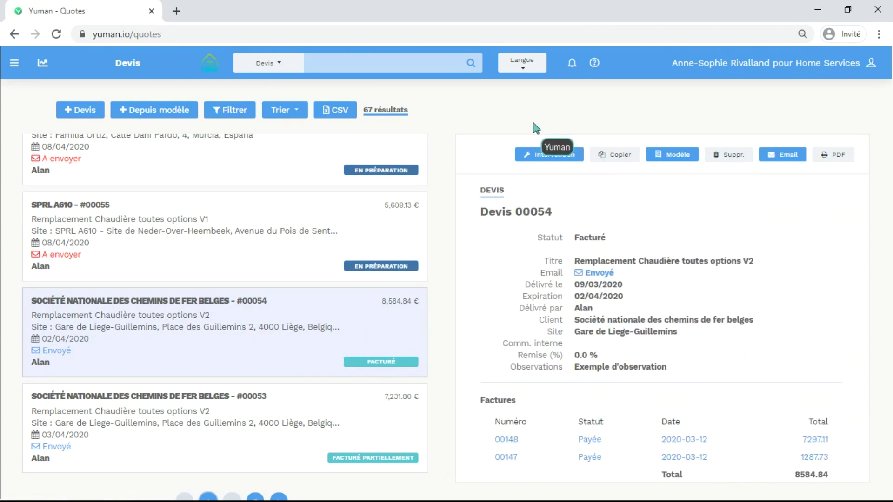
left_click(14, 63)
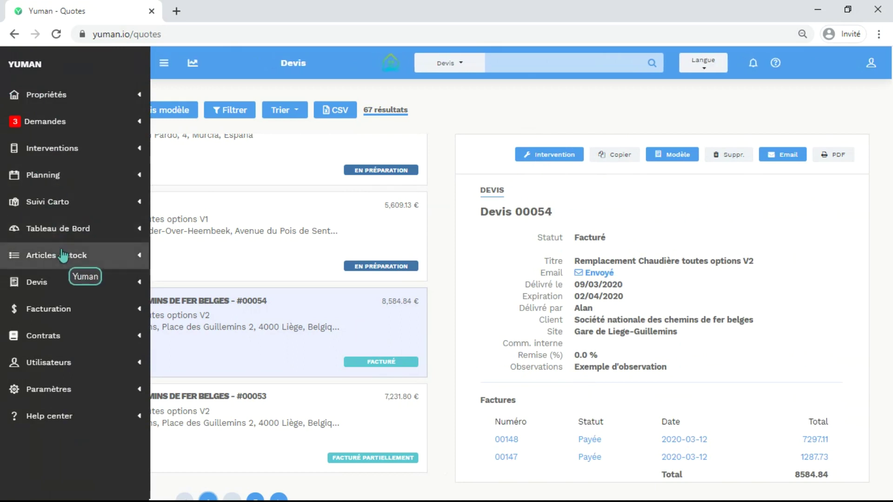
left_click(87, 311)
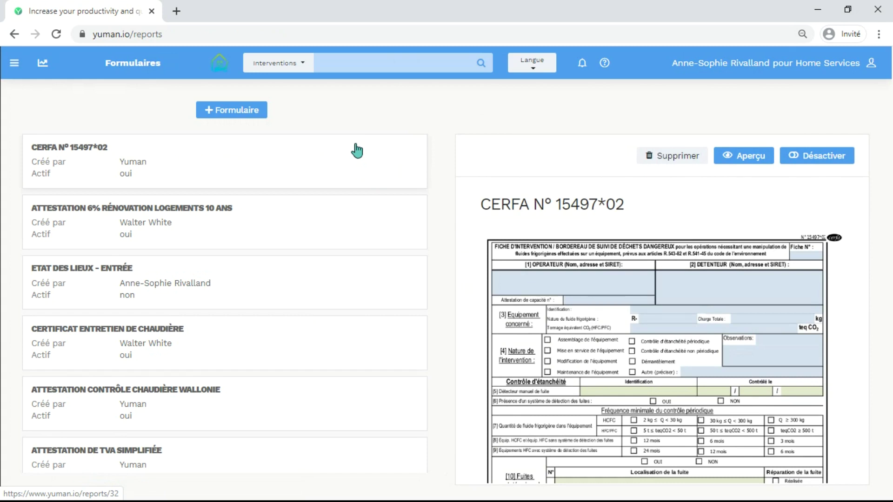
Scroll down through the CERFA Nº 15497*02 form preview and back up
scroll(607, 269, "down", 3)
scroll(591, 254, "down", 3)
scroll(591, 251, "up", 6)
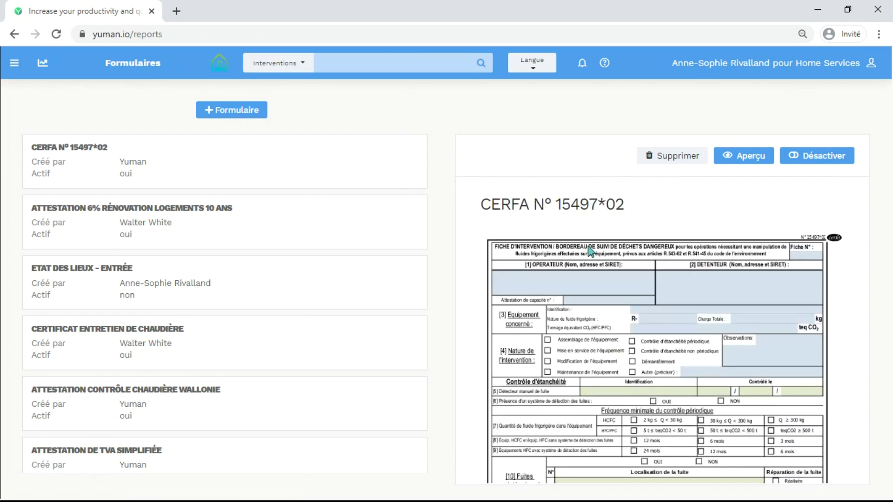